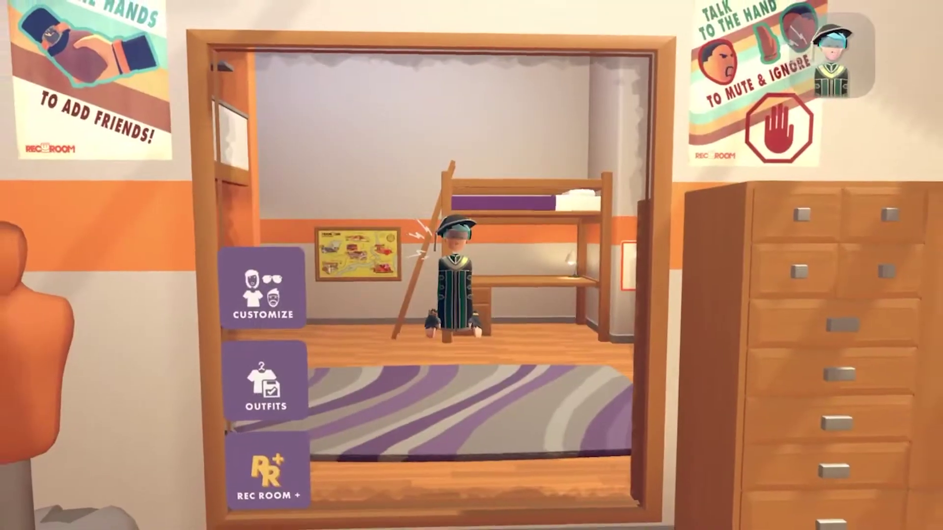
Step: Equip the Maker Pen from the backpack tools and open its palette
key(Tab)
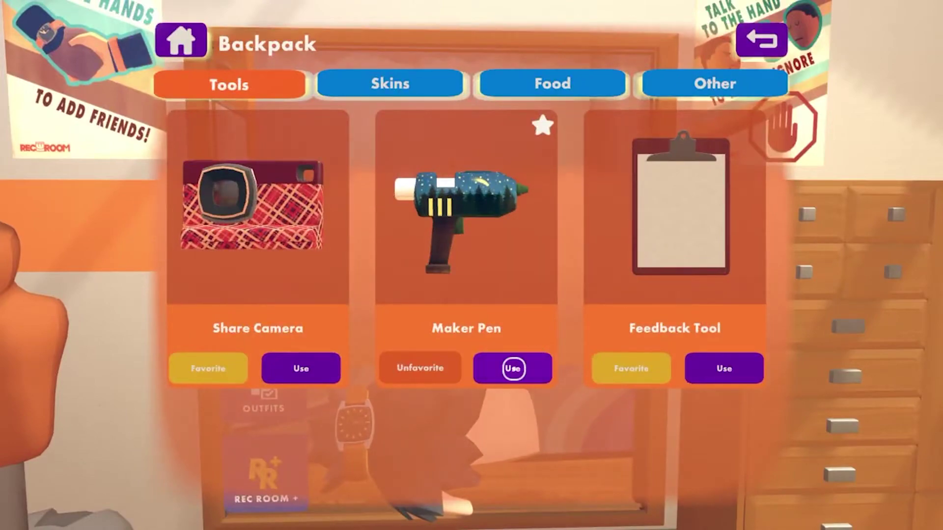
click(512, 368)
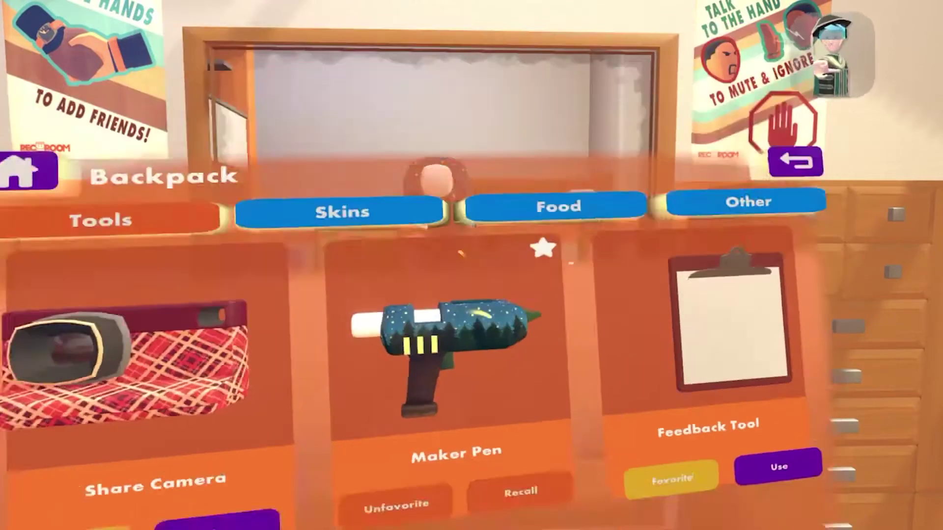
right_click(454, 244)
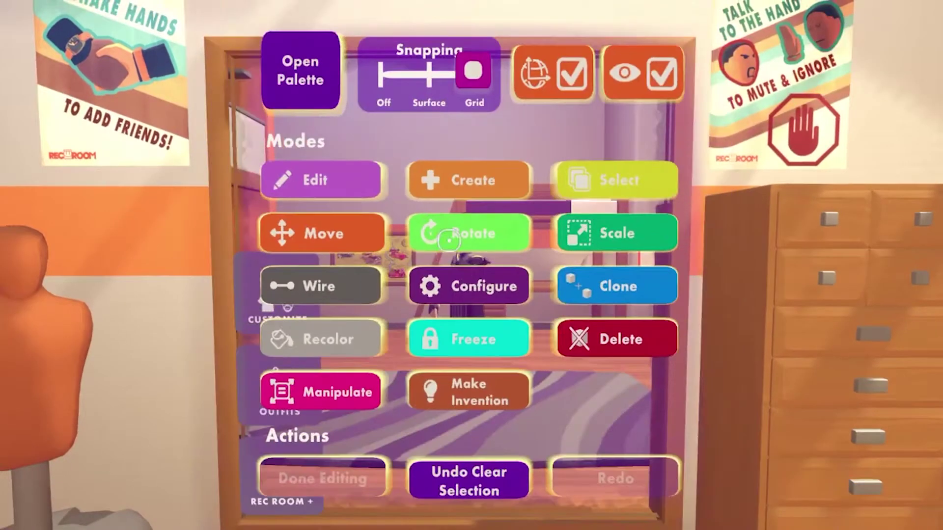
click(301, 99)
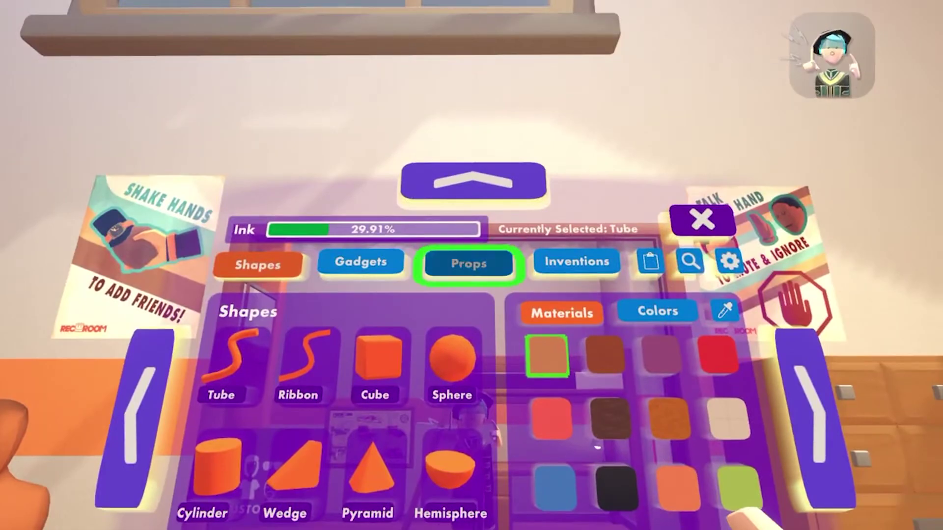
Step: Place a Holotar Projector from the Dynamic props in the room and start recording a new holotar on it
click(469, 264)
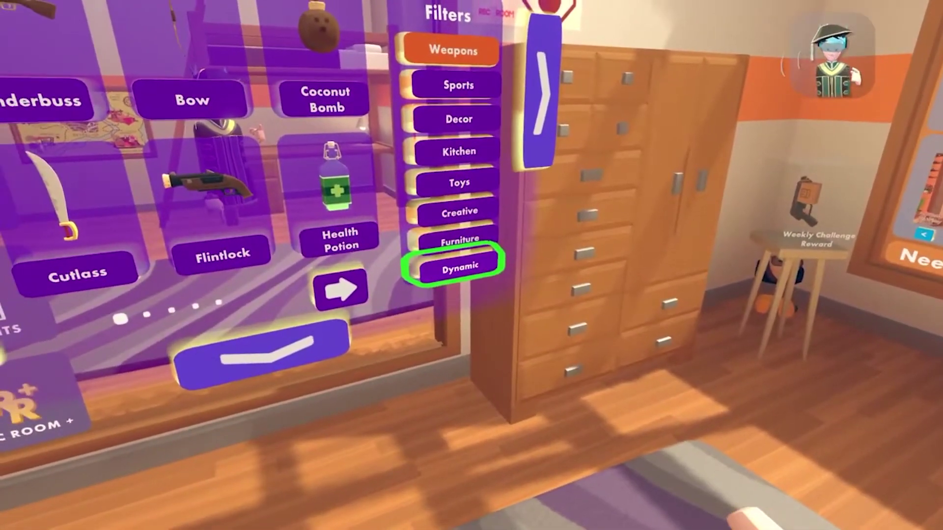
click(460, 267)
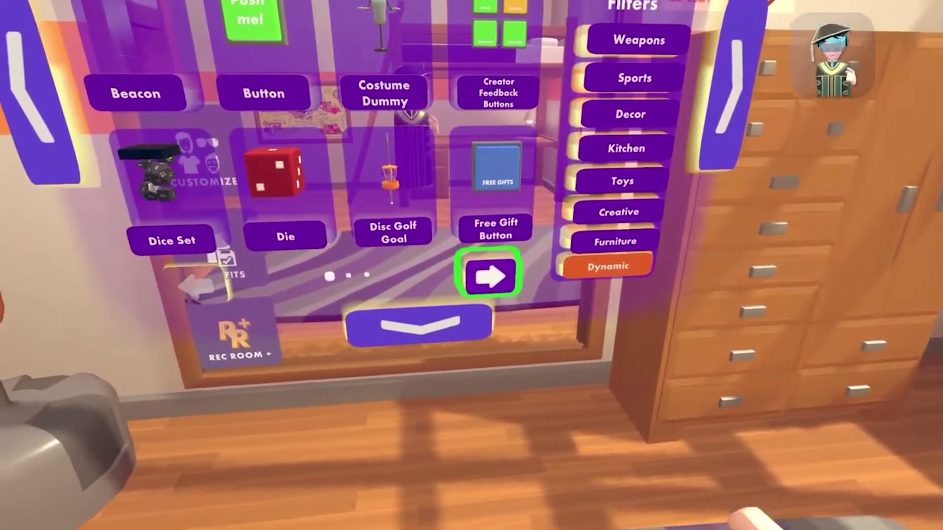
click(489, 276)
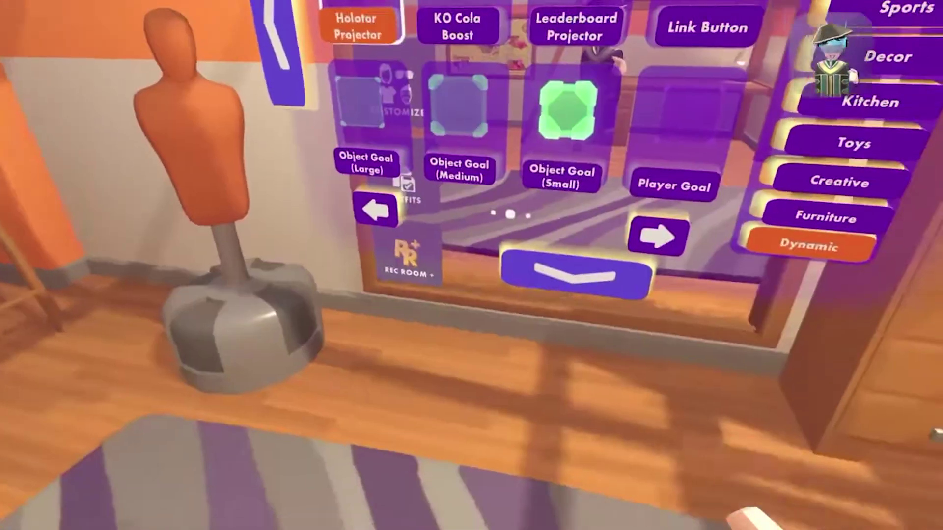
click(471, 265)
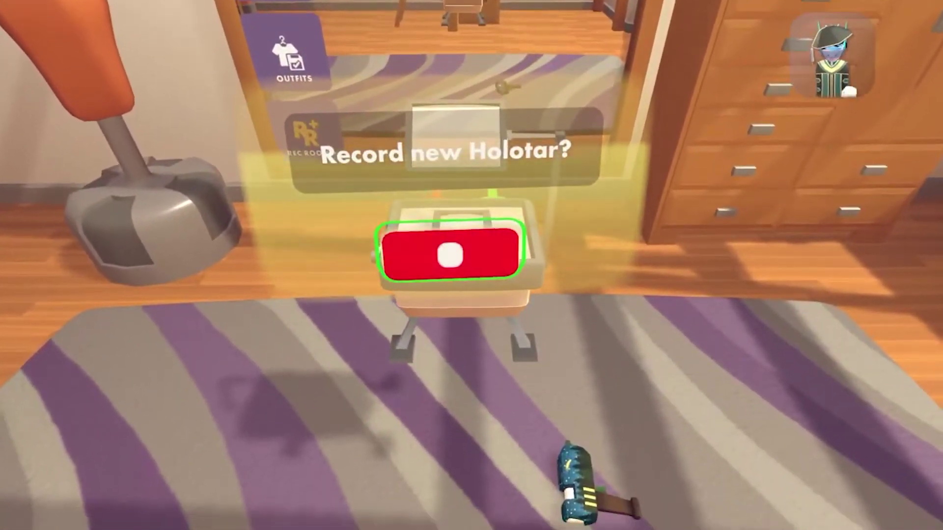
click(472, 265)
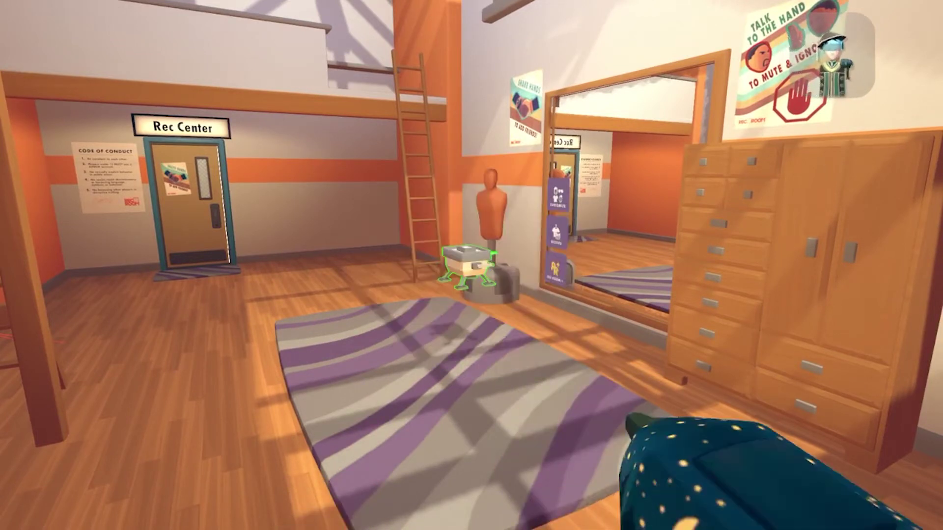
Step: Place a Variable Chip from the Math Chips gadgets on the floor
key(f)
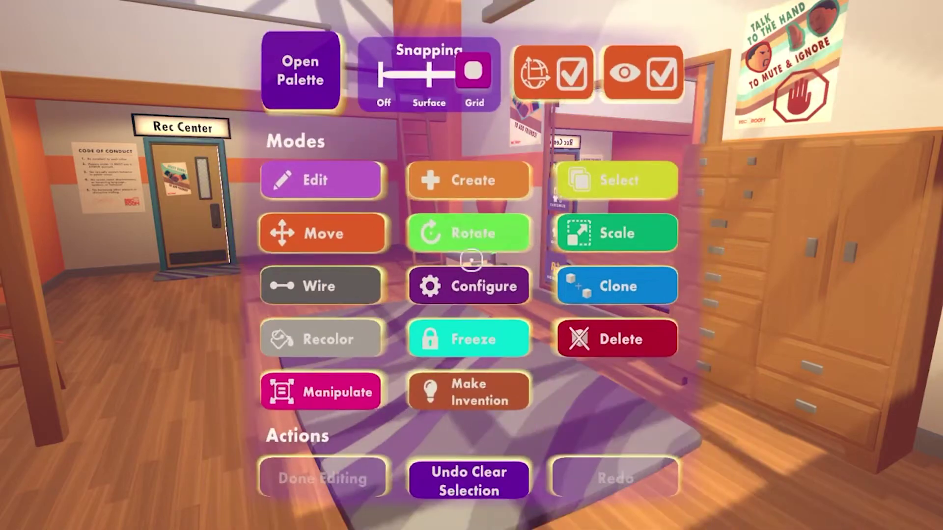
click(467, 182)
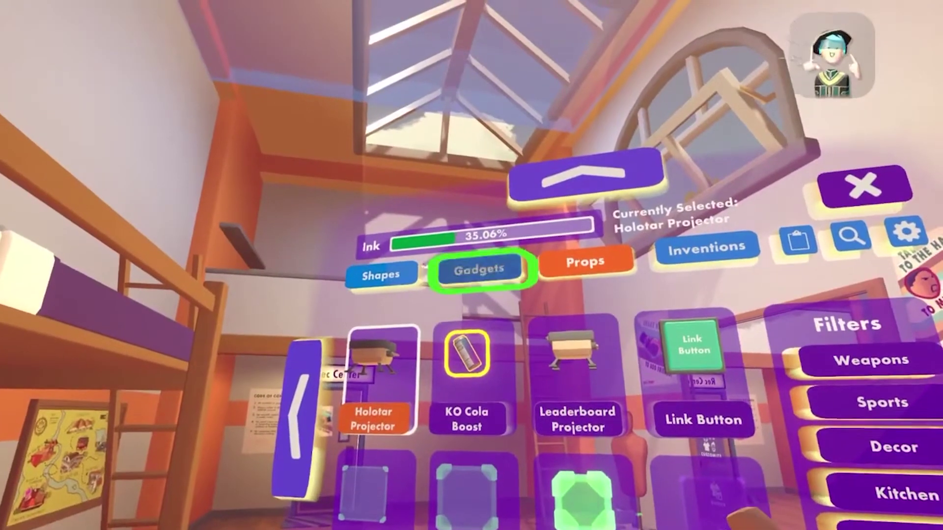
click(479, 270)
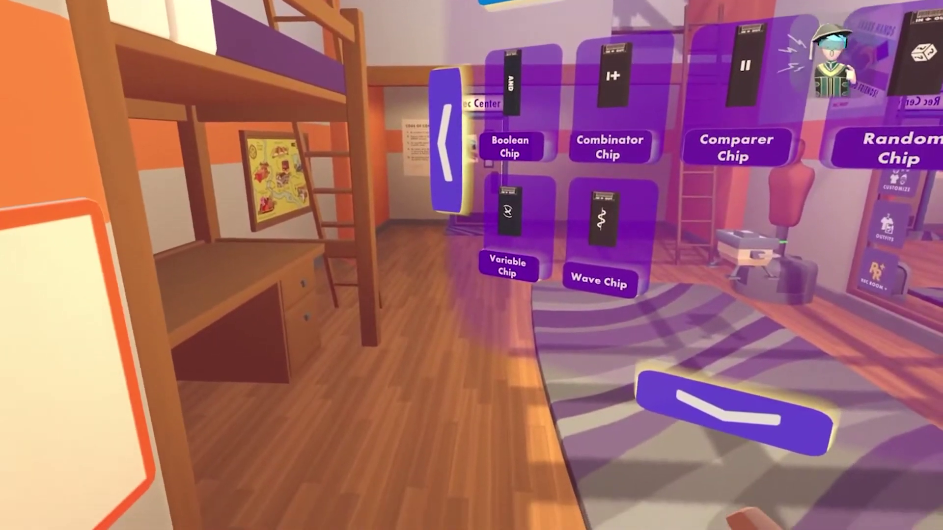
click(505, 216)
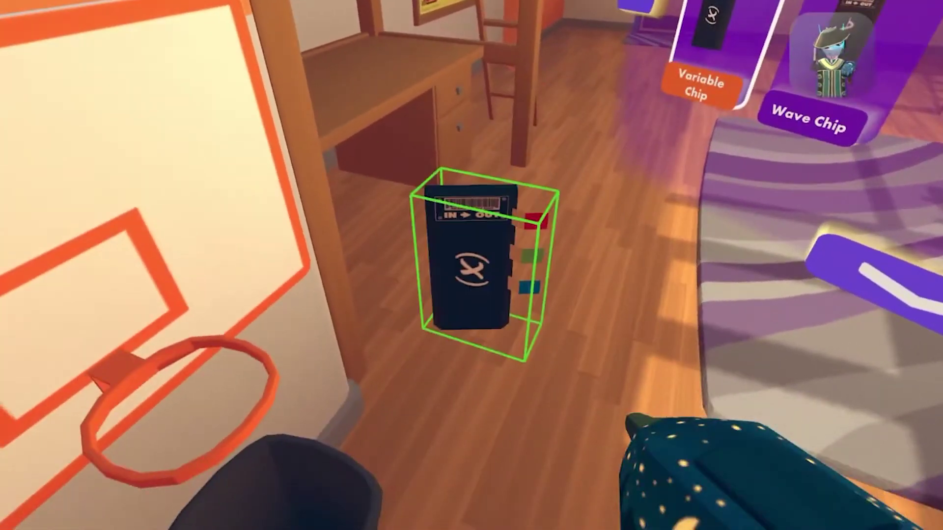
Step: Wire the Variable Chip to the Holotar Projector's green input and turn on the projector's Hide Projector option
key(f)
click(471, 280)
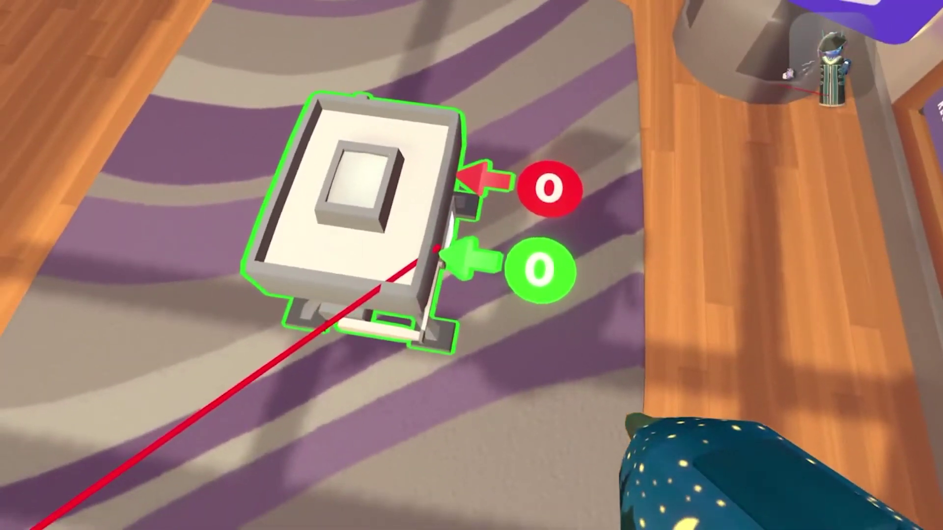
click(439, 246)
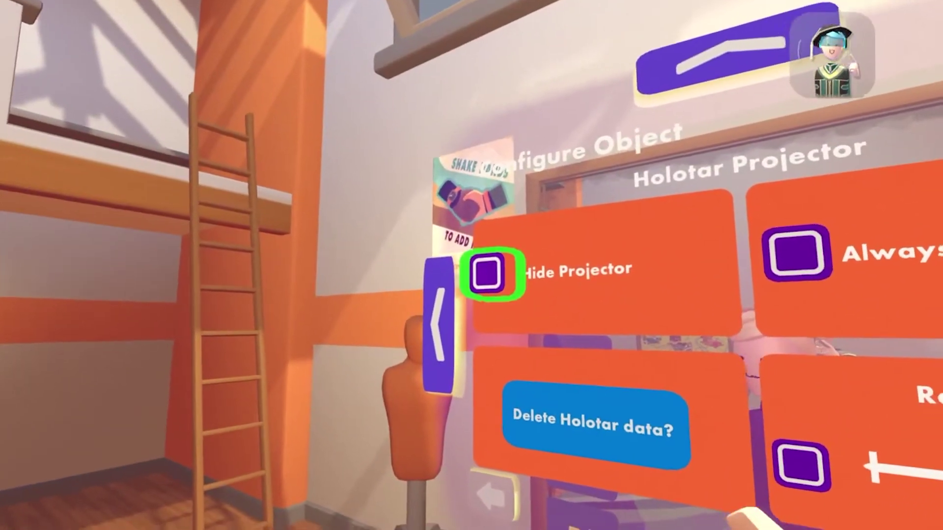
click(487, 273)
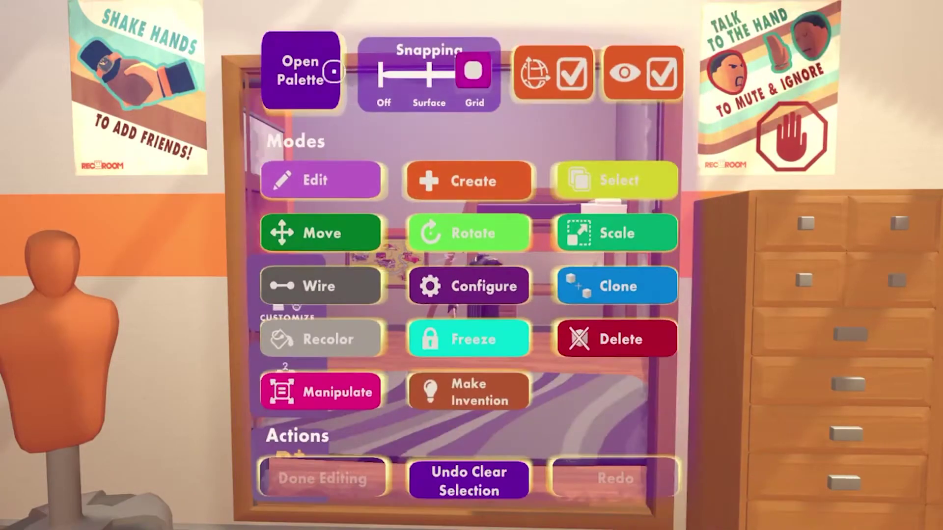
Step: Place a Text gadget from the Other Gadgets category in front of the news board
click(334, 71)
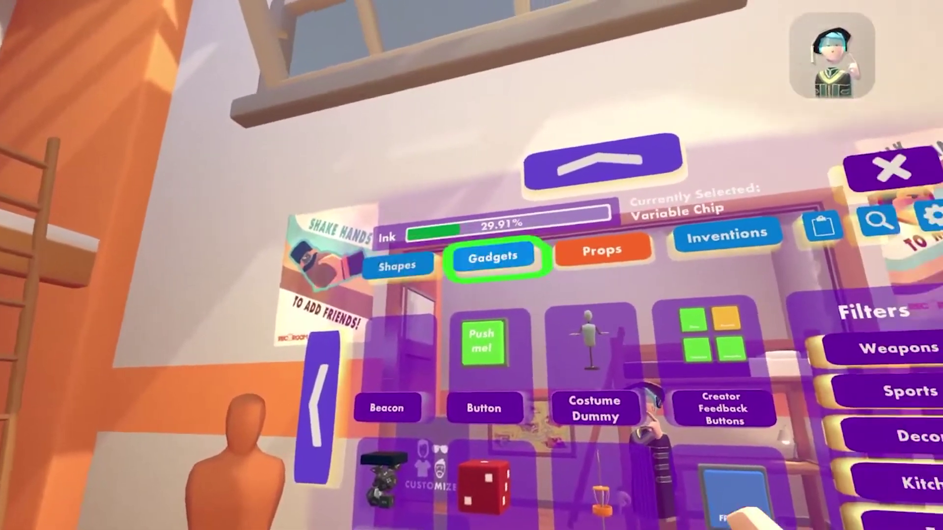
click(493, 258)
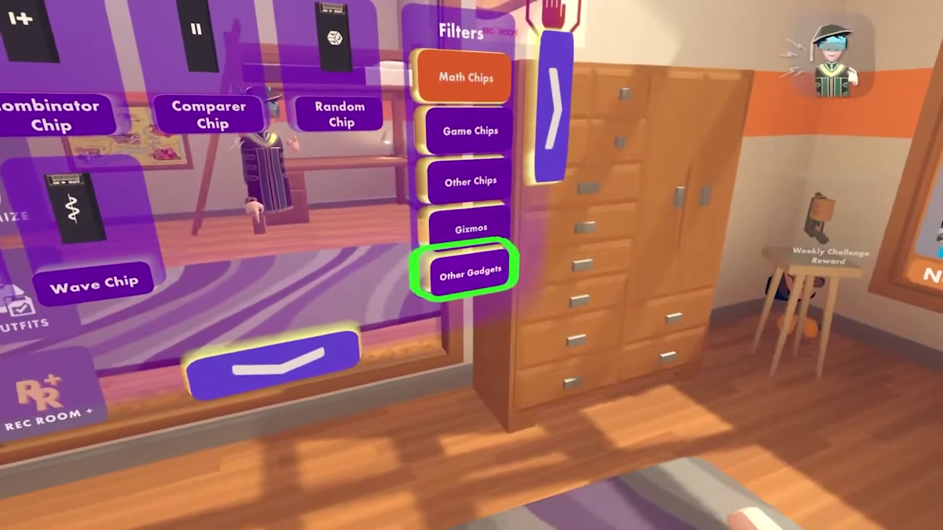
click(470, 270)
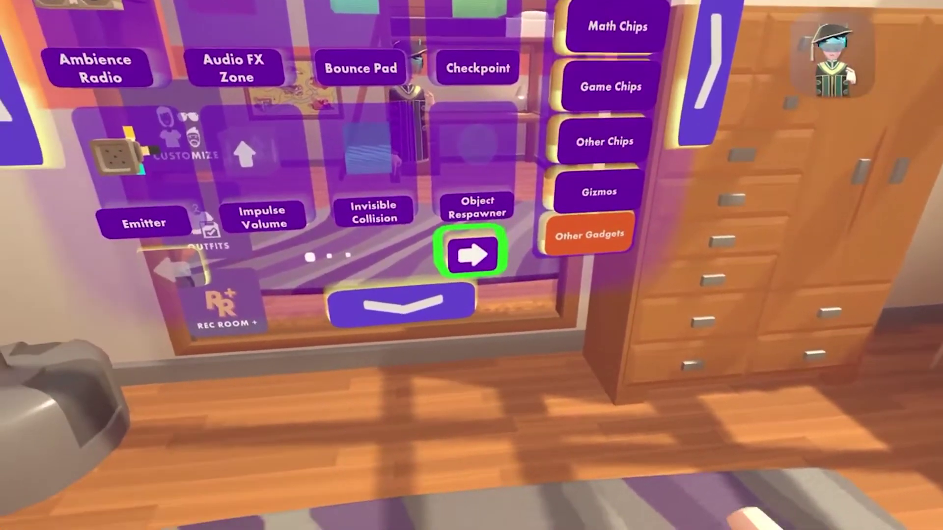
click(472, 254)
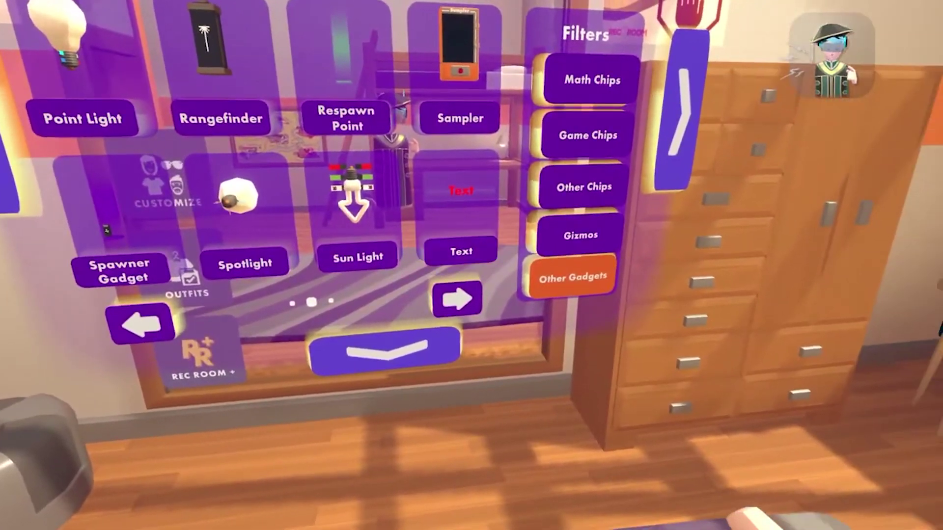
click(458, 252)
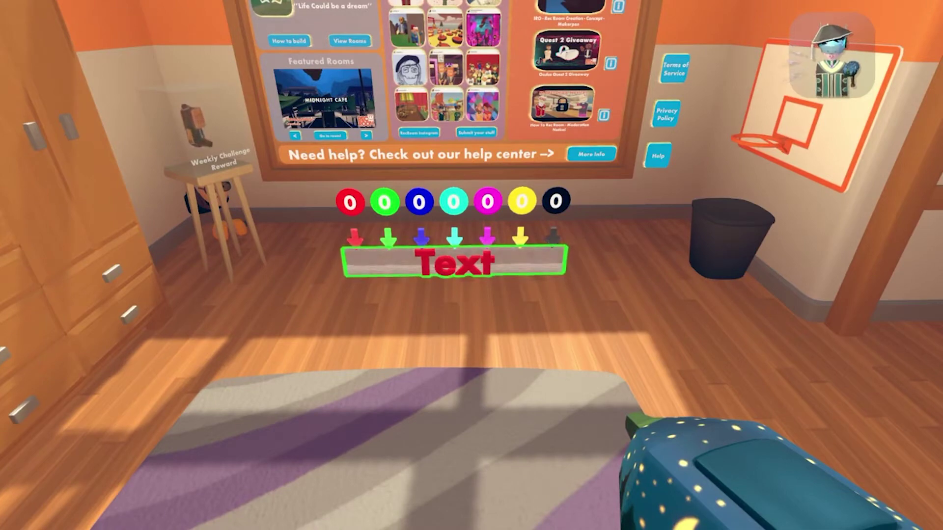
Step: Configure the Text object so that Message 0 displays "Hello"
key(f)
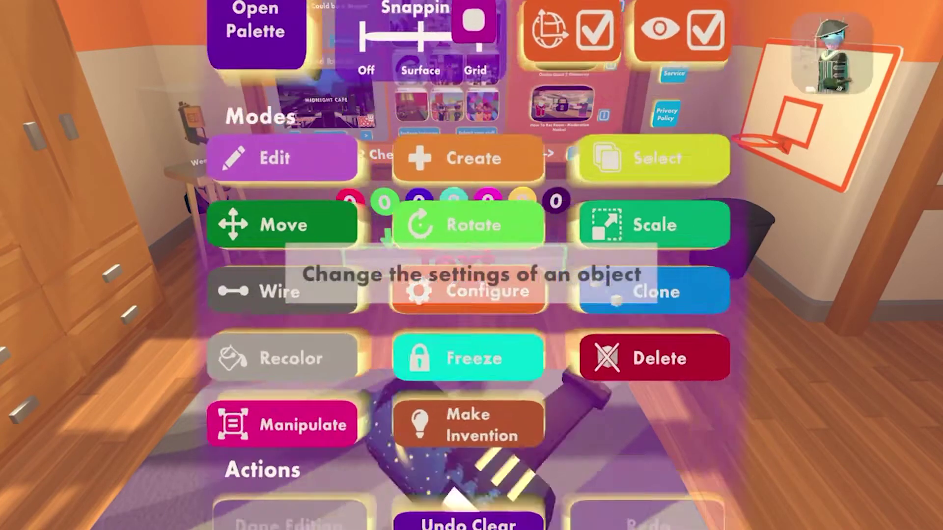
click(470, 272)
click(470, 265)
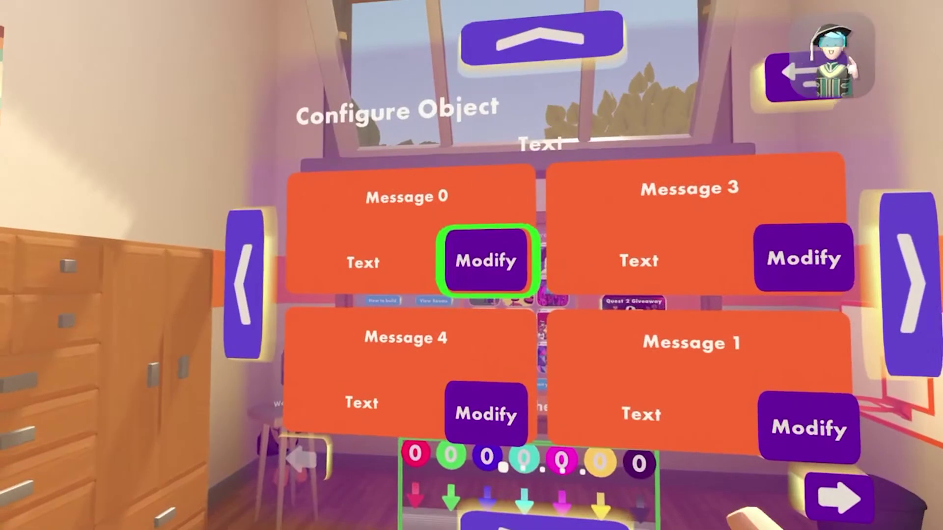
click(490, 260)
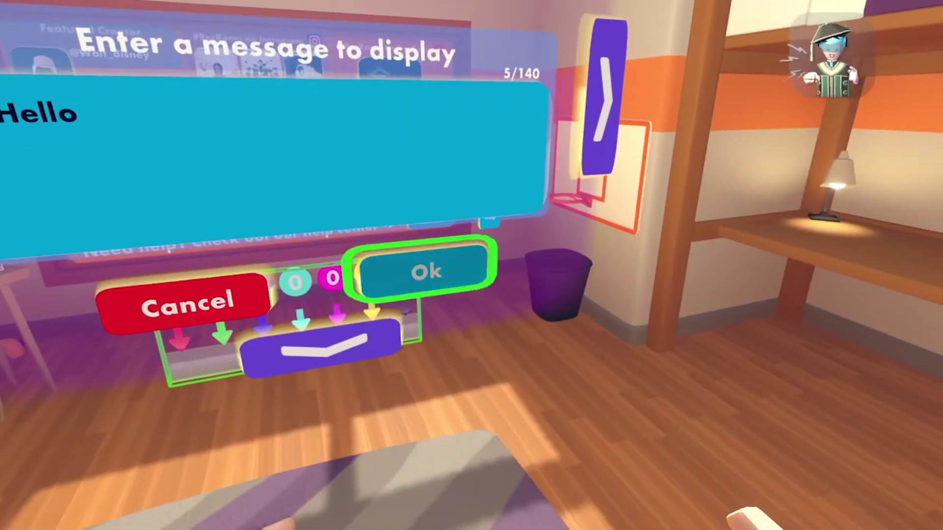
click(470, 266)
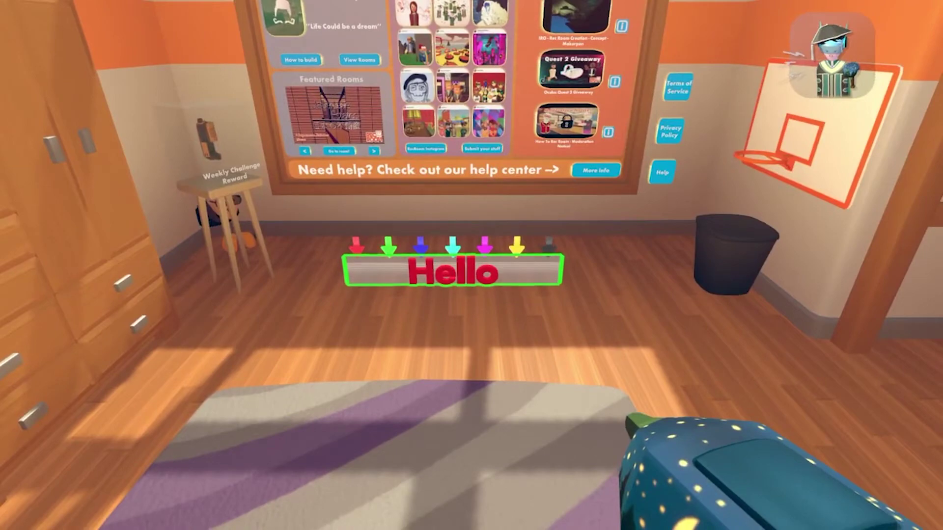
Step: Recolor the Hello text dark green with a color from the palette
key(f)
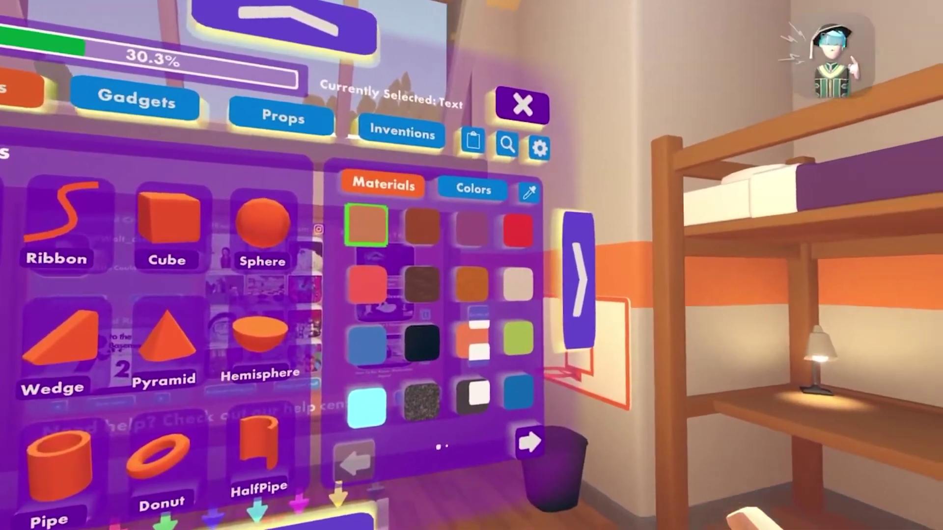
click(453, 280)
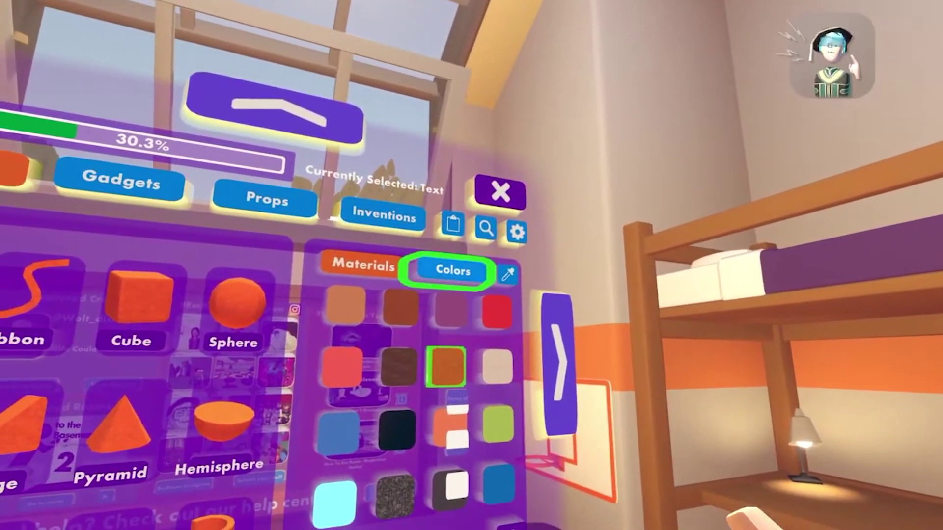
click(453, 271)
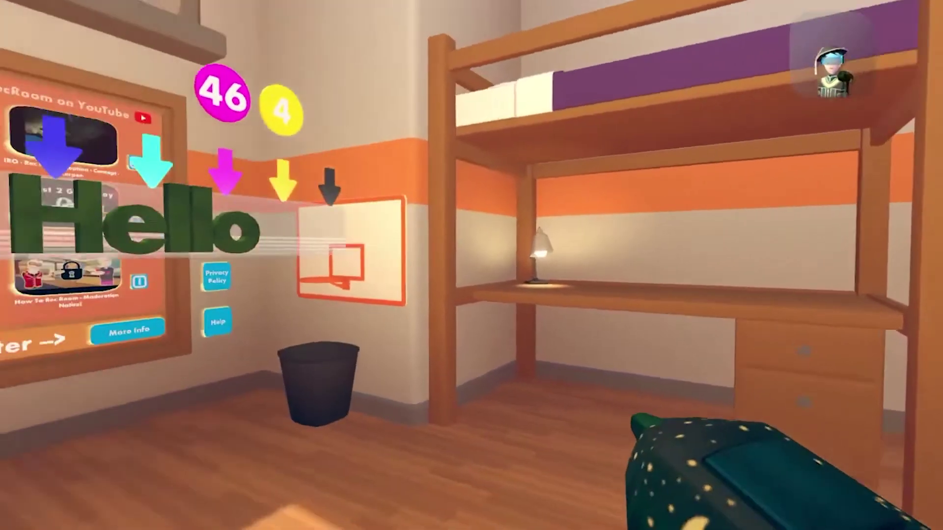
Step: Set the thickness of the Hello text to 1 in its configuration
key(f)
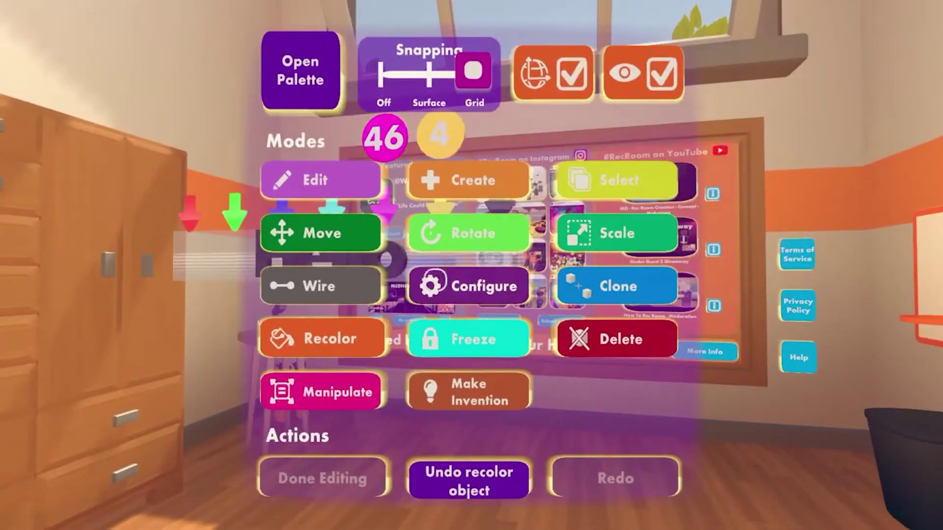
click(435, 285)
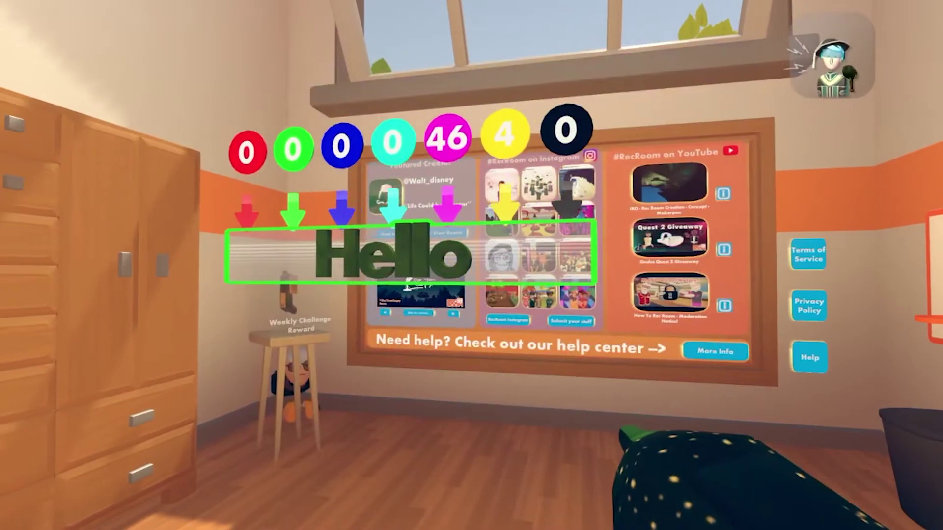
click(399, 249)
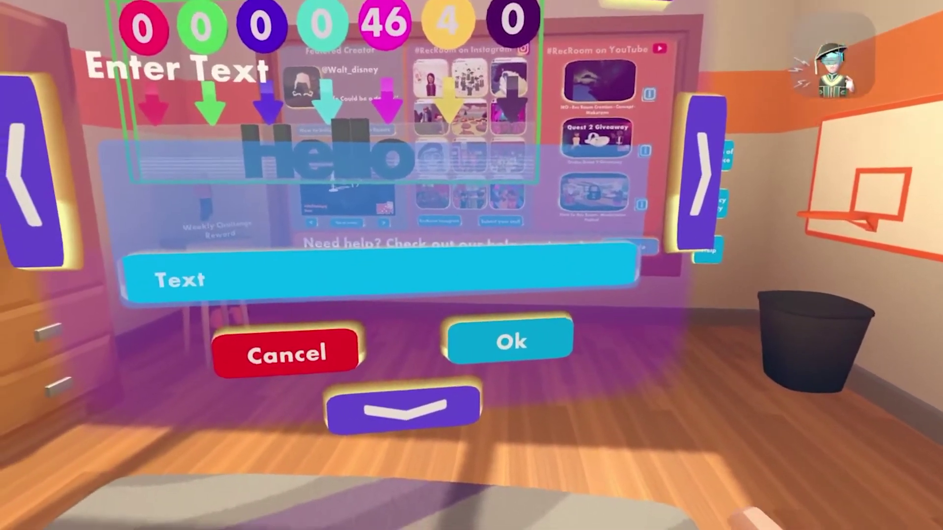
click(471, 257)
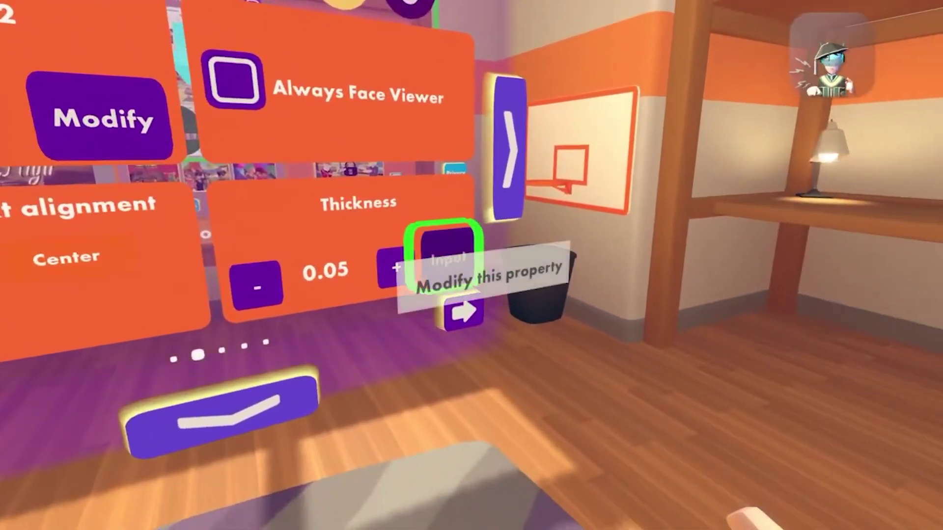
click(446, 255)
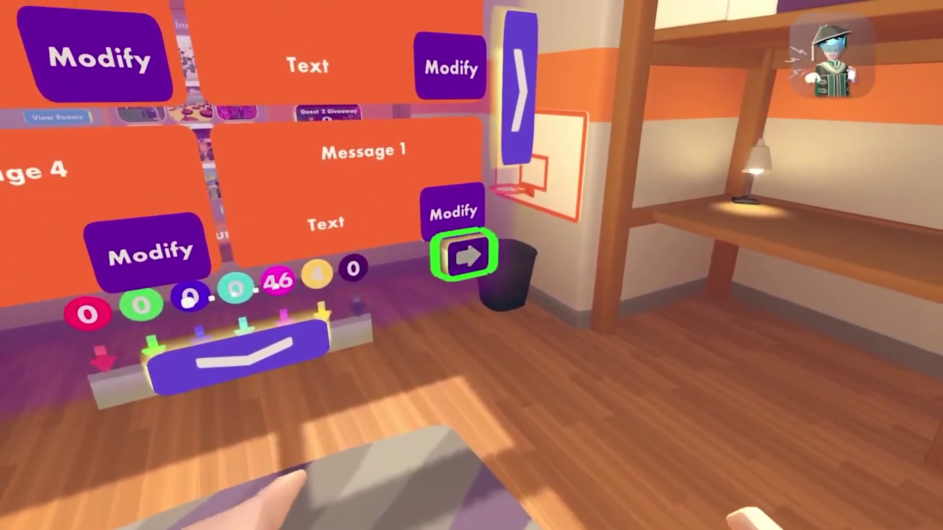
Step: Open the page of the Text object's settings that contains Always Face Viewer
click(489, 221)
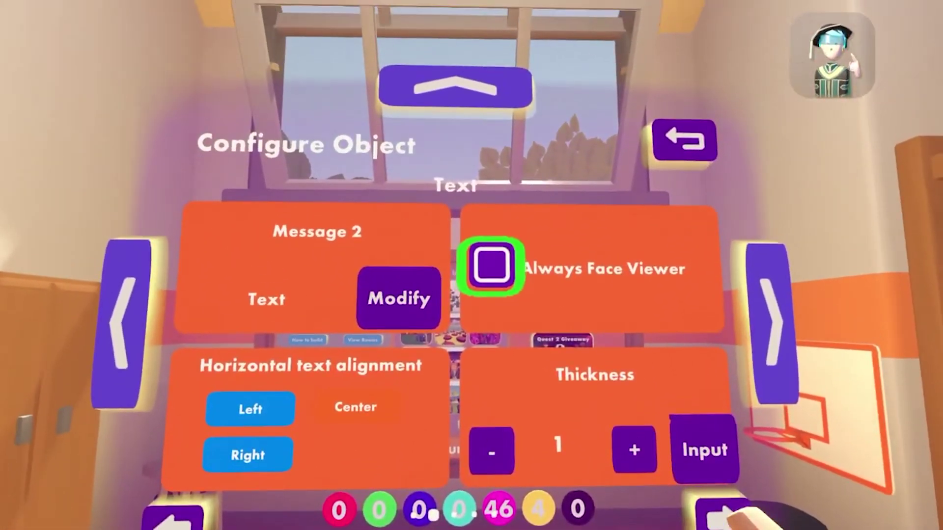